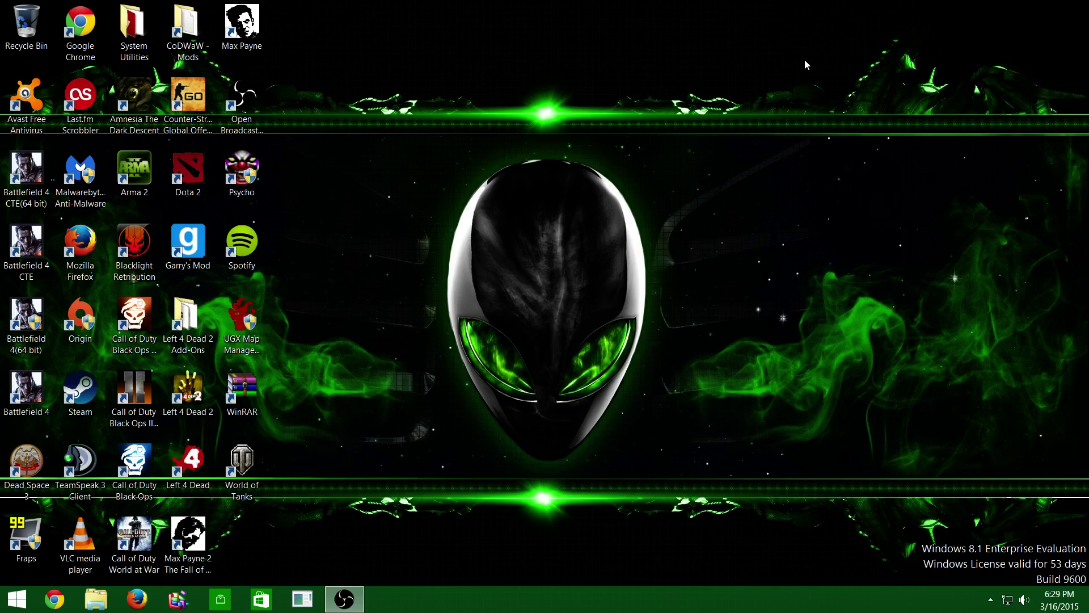
# Review the Max Payne shortcut's properties across its General, Security, Details and Web Document tabs.
pyautogui.moveTo(805, 60); pyautogui.dragTo(518, 386)
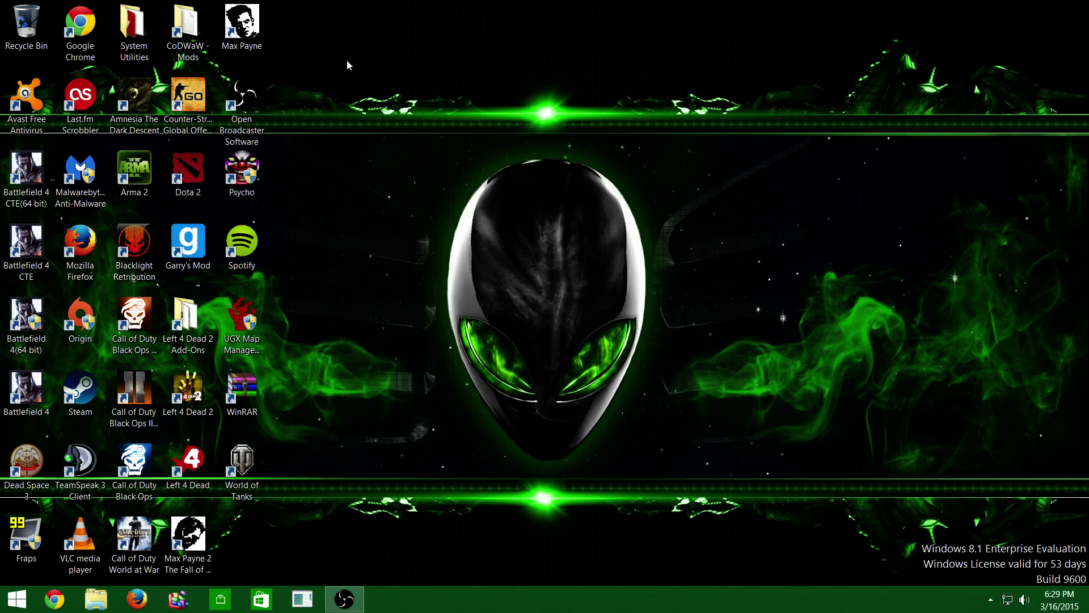
pyautogui.rightClick(244, 33)
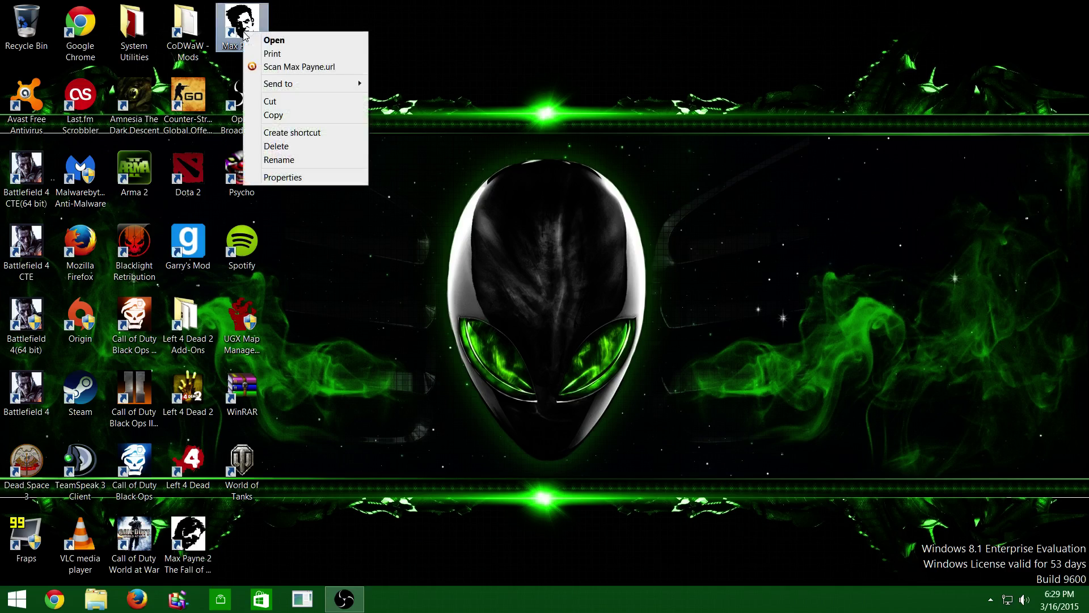
pyautogui.click(332, 178)
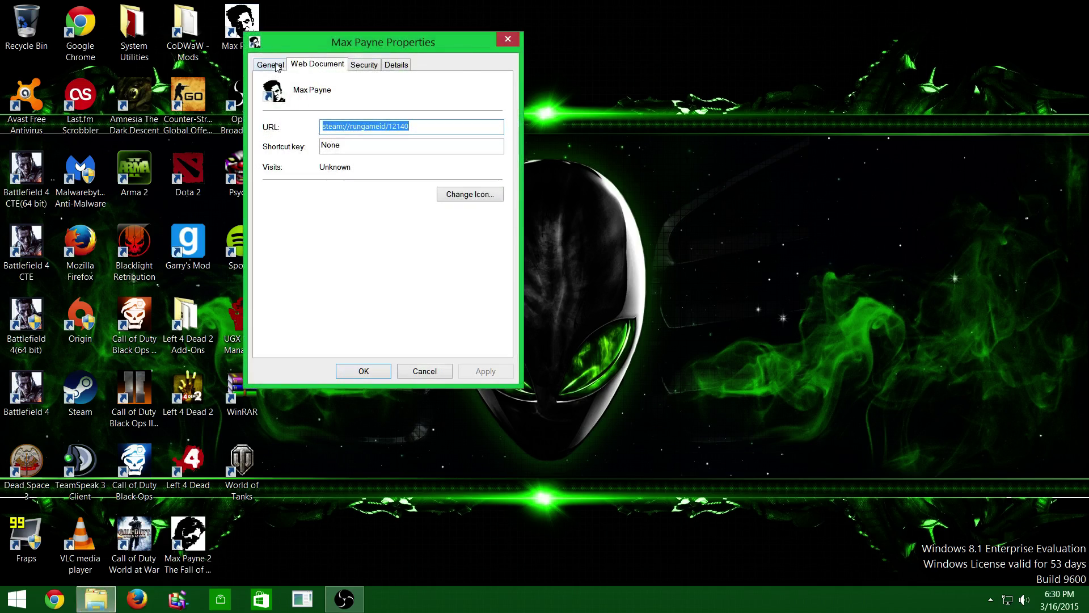
pyautogui.click(271, 65)
pyautogui.click(364, 65)
pyautogui.click(394, 64)
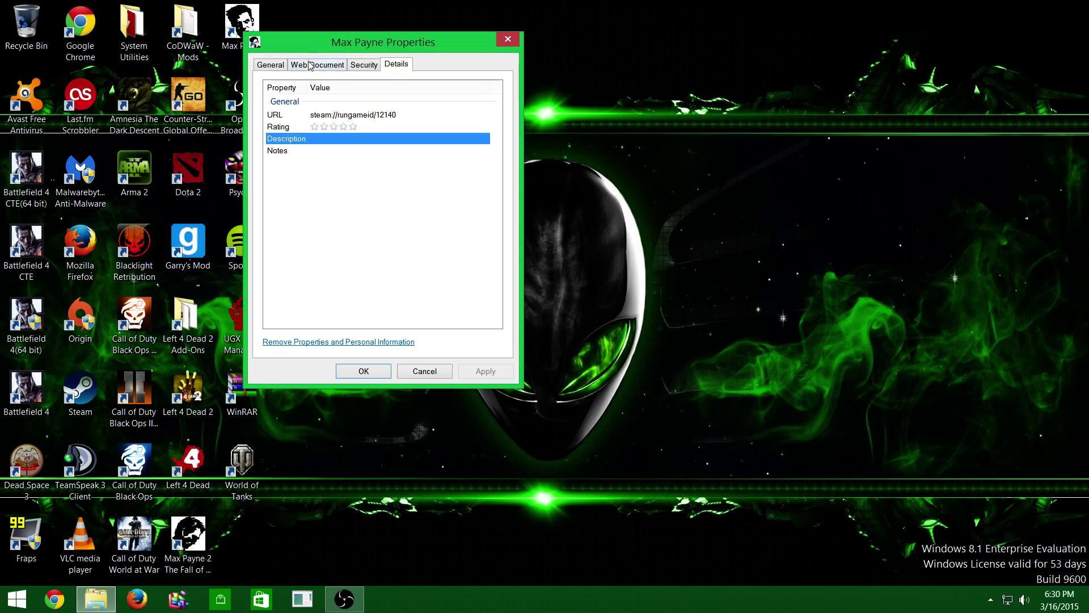
pyautogui.click(311, 64)
pyautogui.click(507, 39)
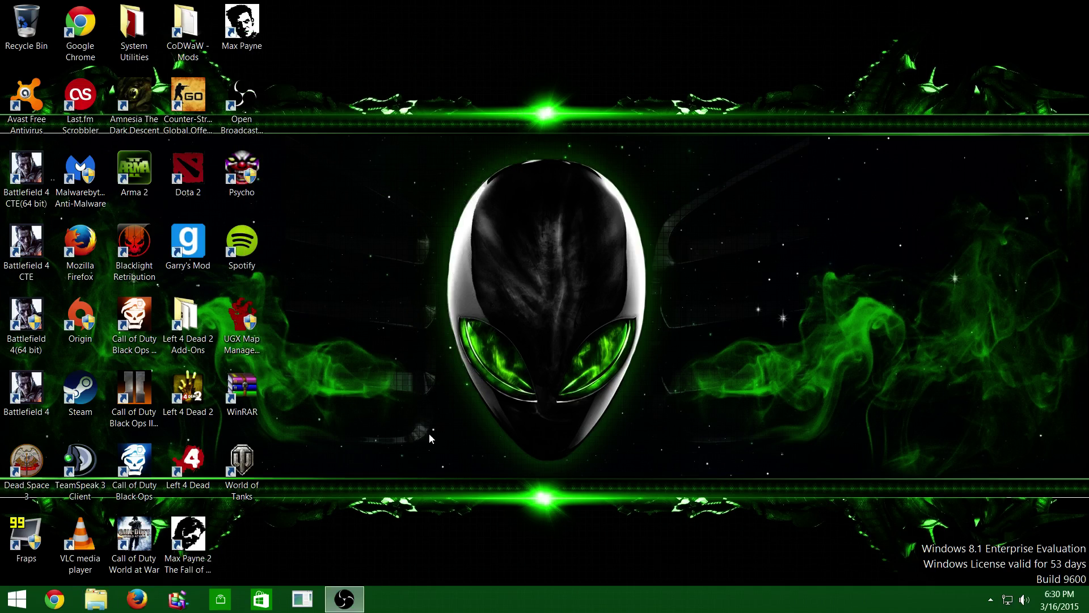
# Open This PC, then Local Disk (C:) and the Program Files (x86) folder.
pyautogui.click(96, 599)
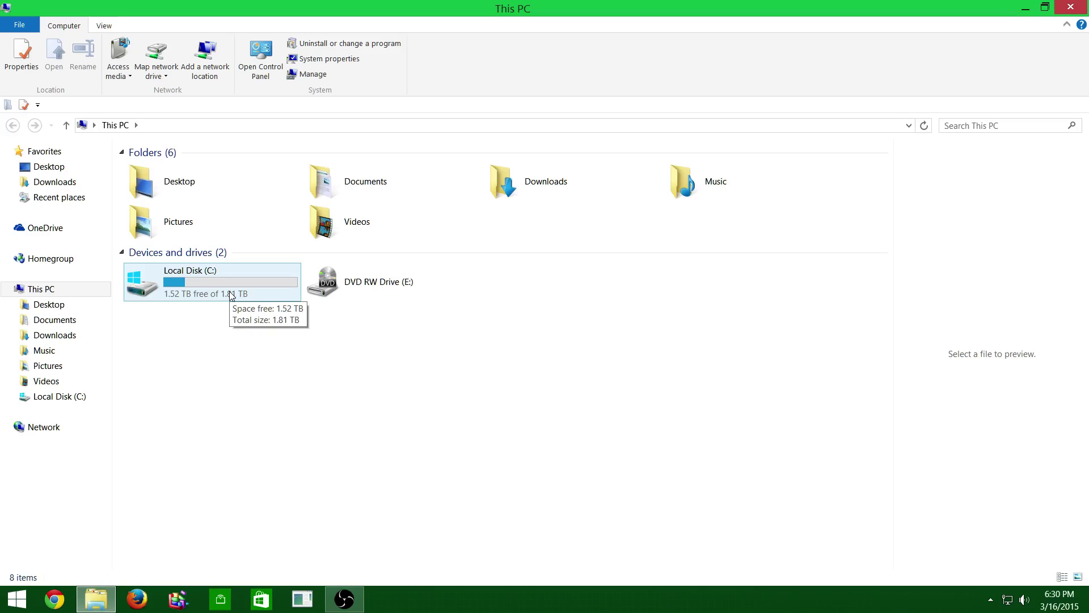
pyautogui.doubleClick(230, 292)
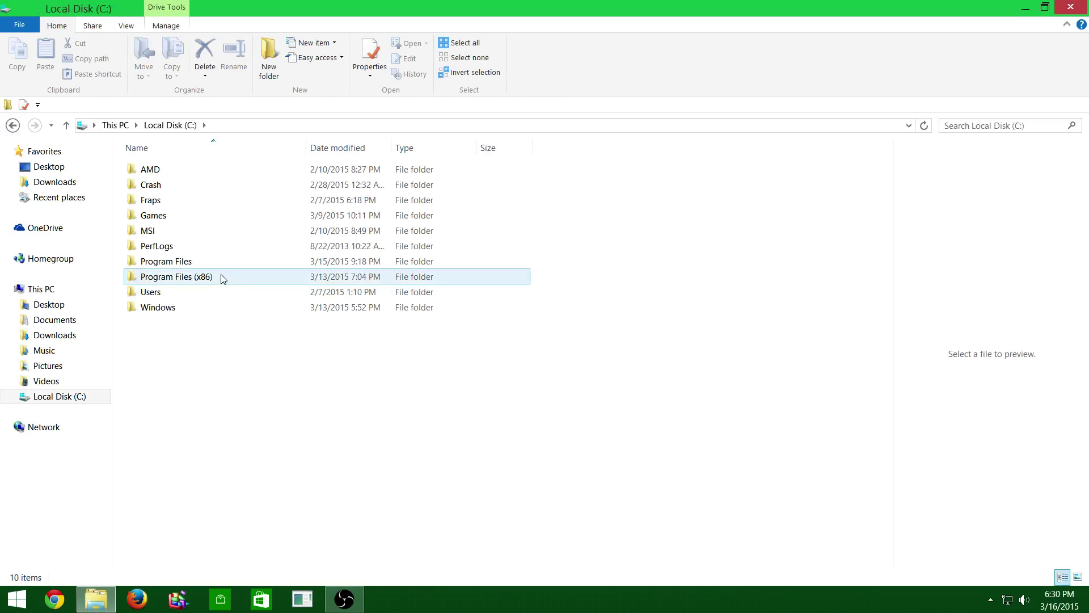
pyautogui.doubleClick(220, 282)
pyautogui.scroll(-4, 220, 282)
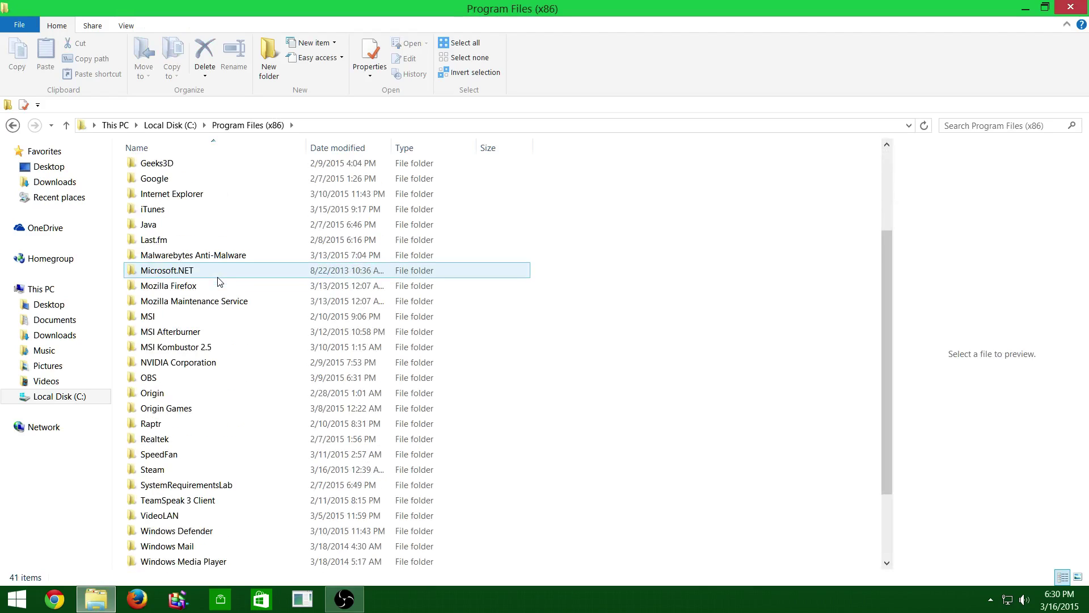
pyautogui.scroll(-1, 220, 282)
# Go into Steam\steamapps, glance at downloading, then open common\Max Payne.
pyautogui.doubleClick(200, 378)
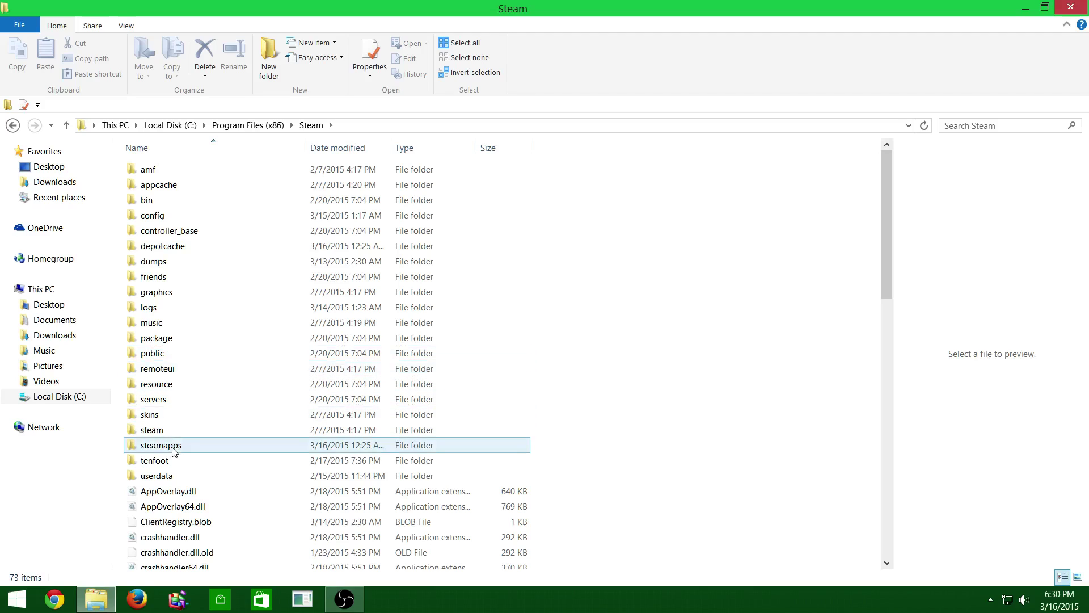
pyautogui.doubleClick(173, 446)
pyautogui.click(169, 184)
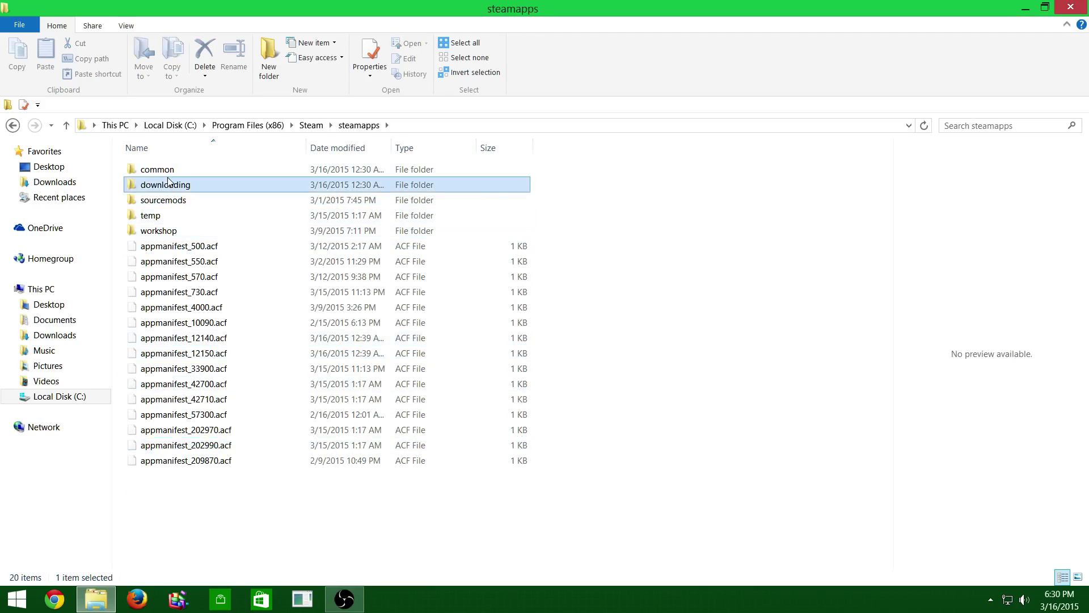
pyautogui.doubleClick(169, 182)
pyautogui.click(13, 124)
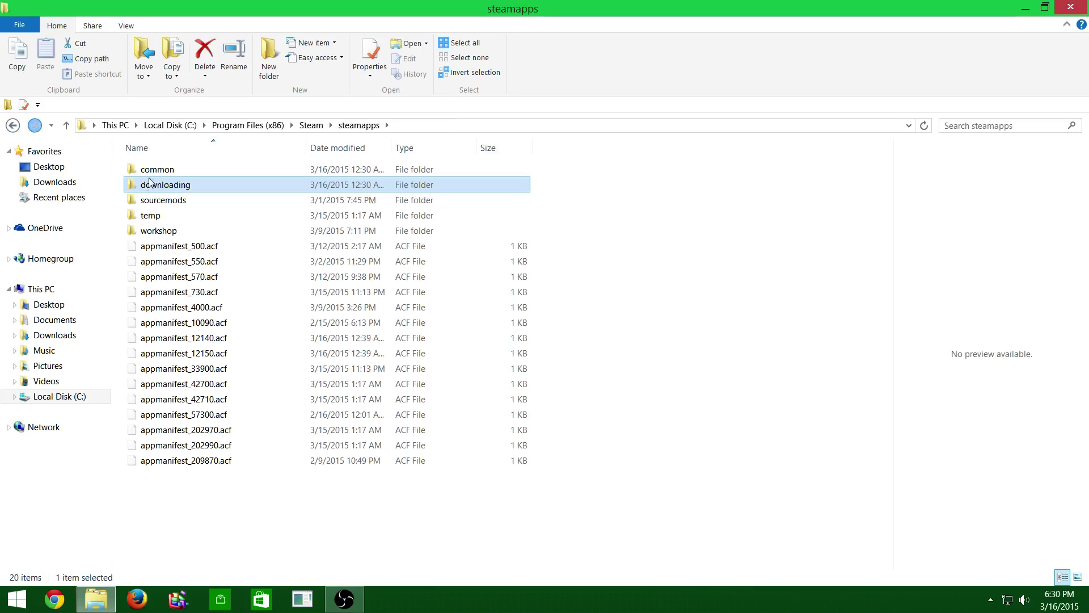
pyautogui.doubleClick(154, 169)
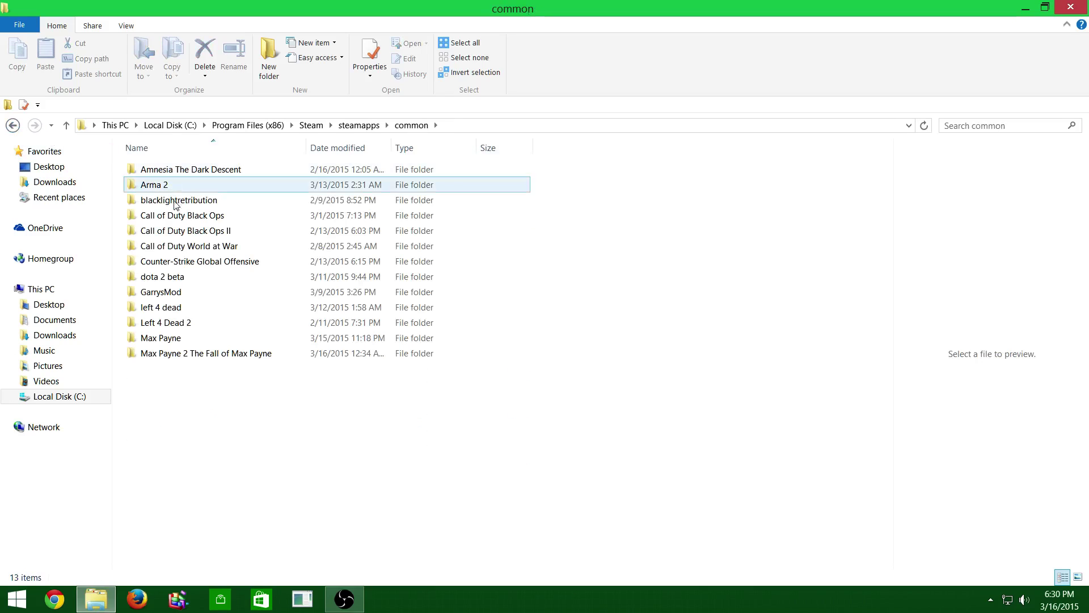
pyautogui.doubleClick(187, 343)
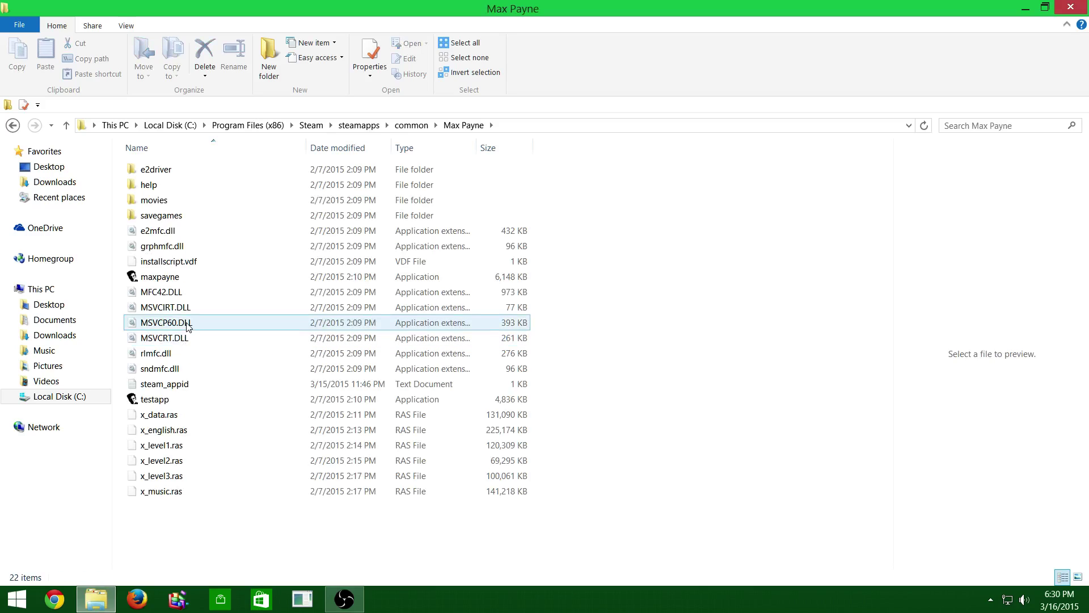
# Set maxpayne.exe's Compatibility tab to Windows 98 / Windows Me mode and confirm with OK.
pyautogui.rightClick(171, 281)
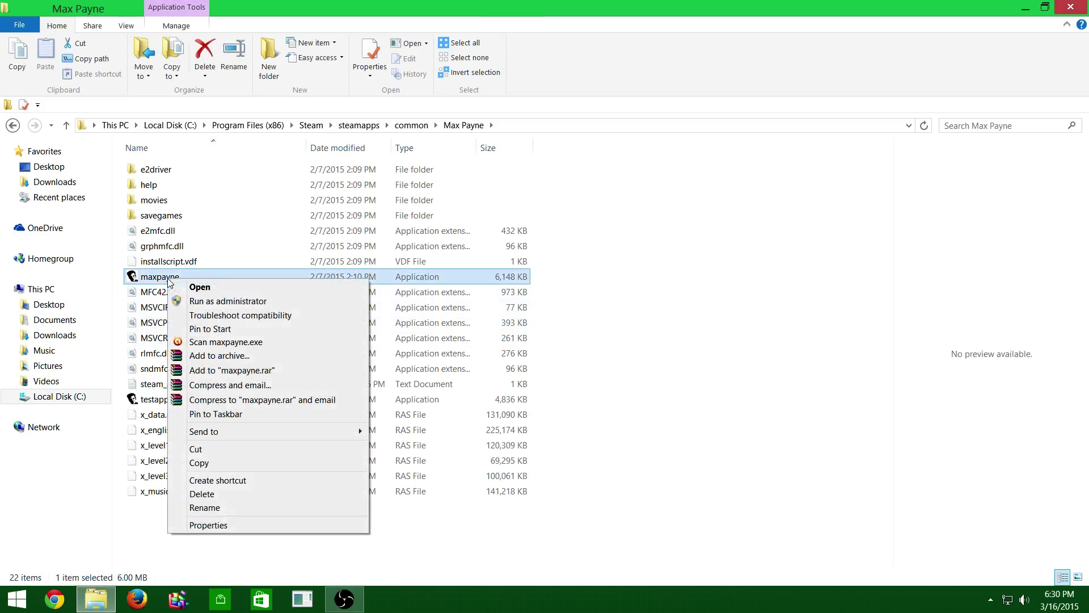
pyautogui.click(222, 525)
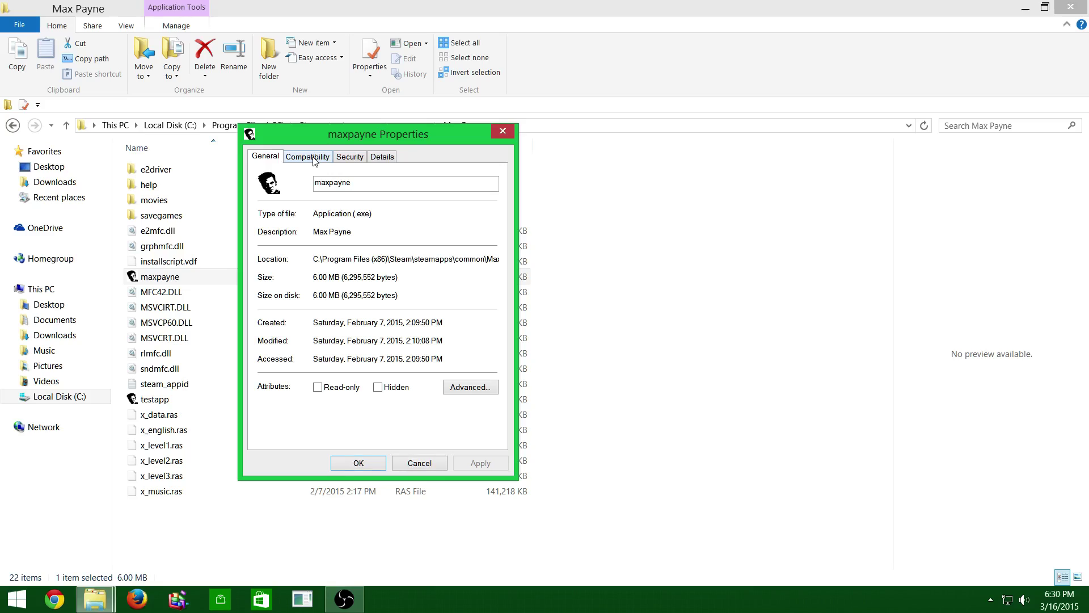
pyautogui.click(314, 162)
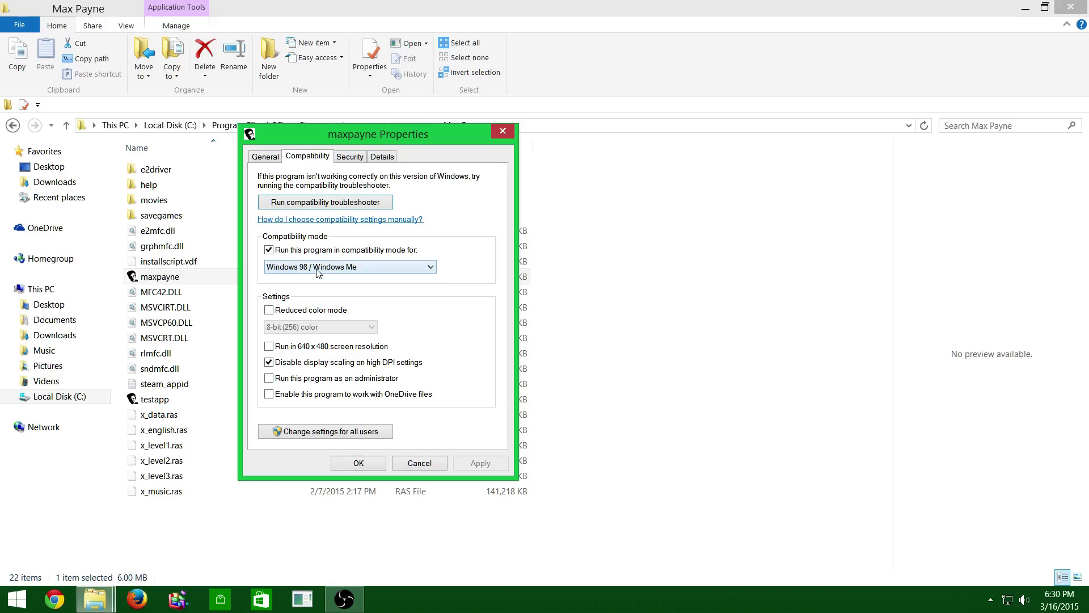
pyautogui.click(366, 274)
pyautogui.click(366, 274)
pyautogui.click(359, 463)
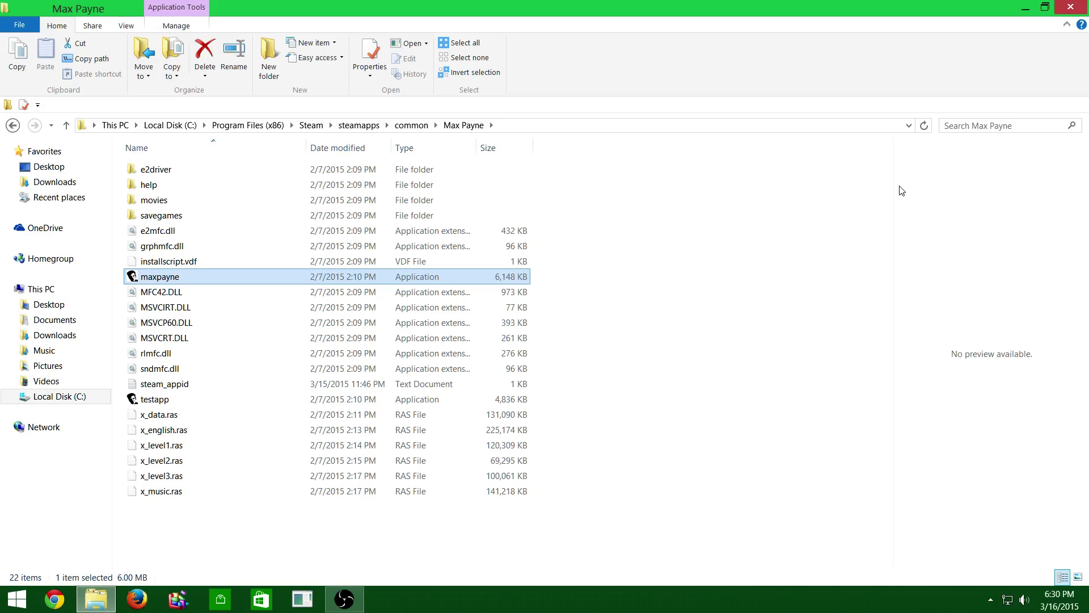
# Open the Max Payne 2 The Fall of Max Payne folder and briefly check its folder properties.
pyautogui.click(13, 125)
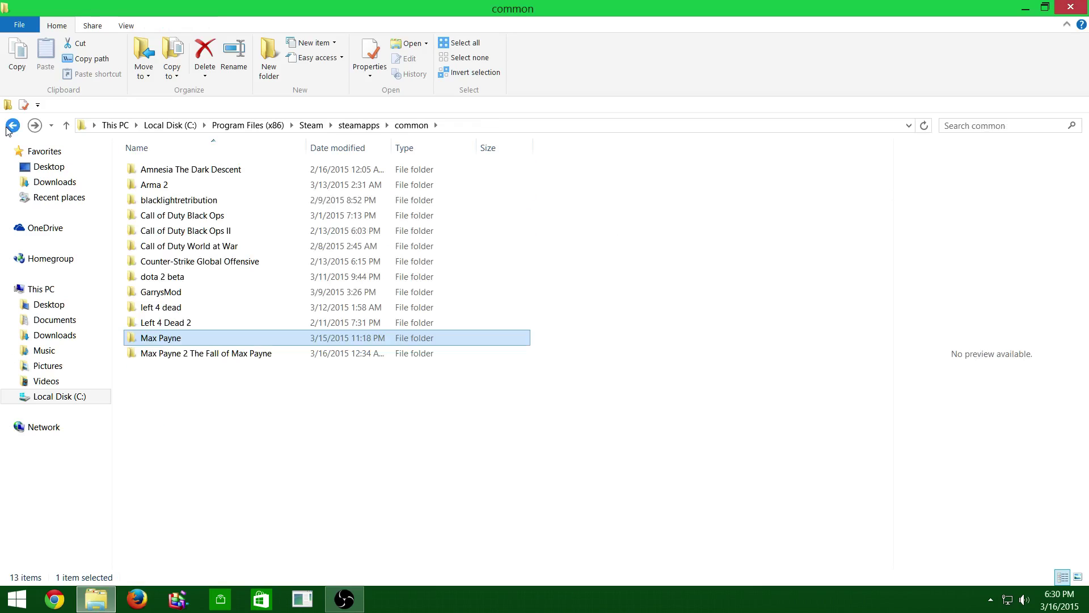
pyautogui.doubleClick(170, 354)
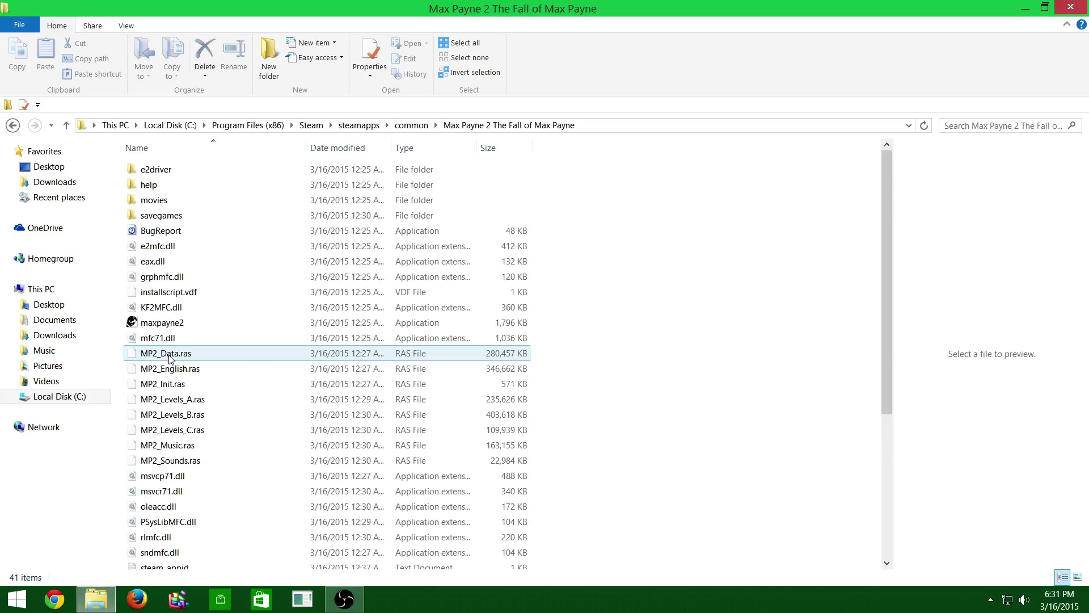
pyautogui.rightClick(191, 323)
pyautogui.click(260, 486)
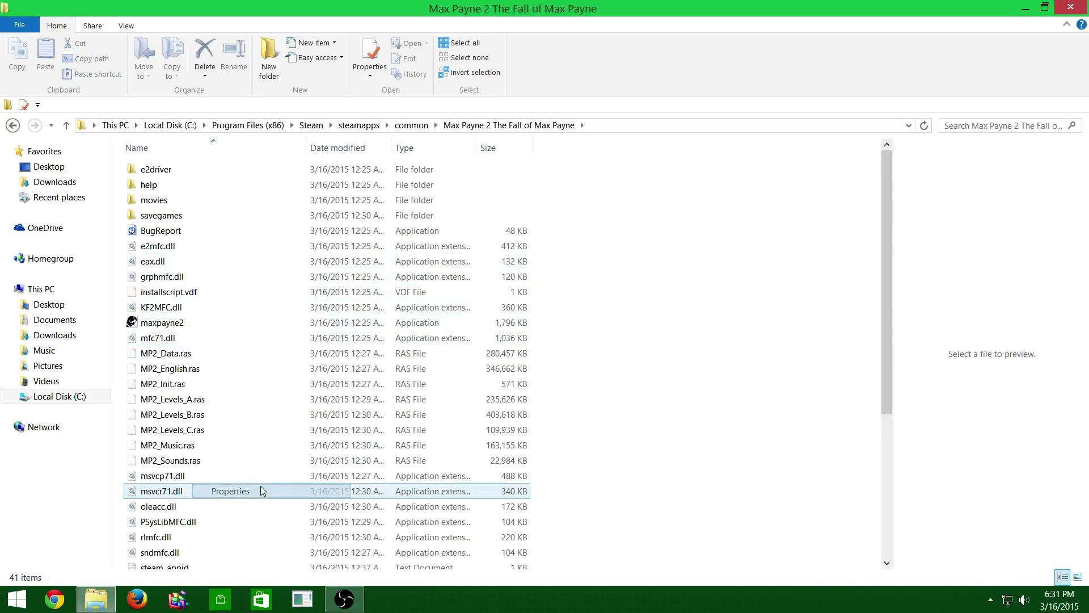
pyautogui.click(61, 172)
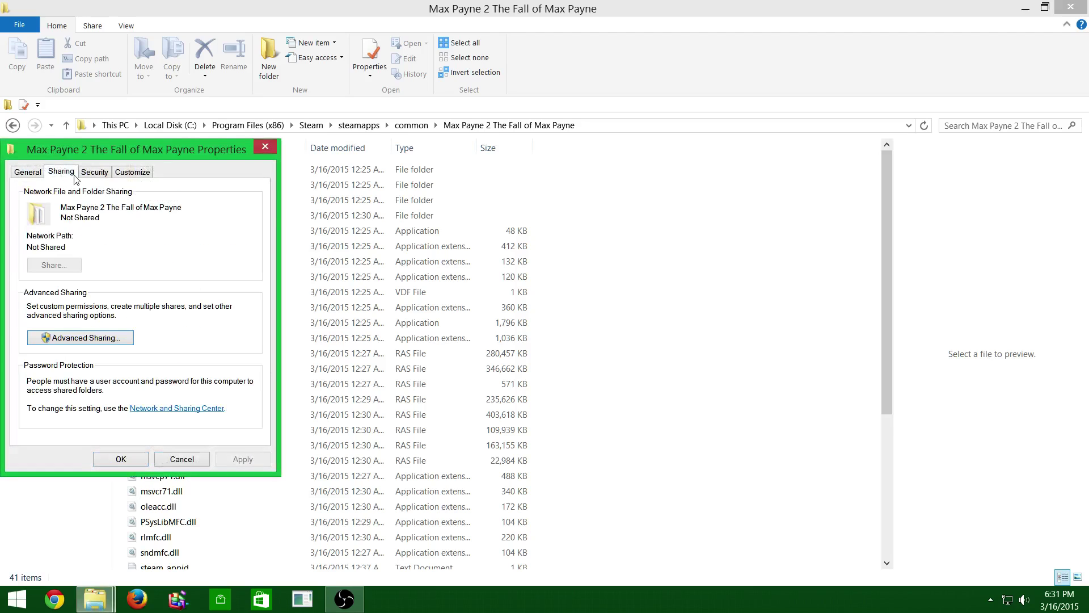
pyautogui.moveTo(253, 156); pyautogui.dragTo(303, 180)
pyautogui.click(314, 172)
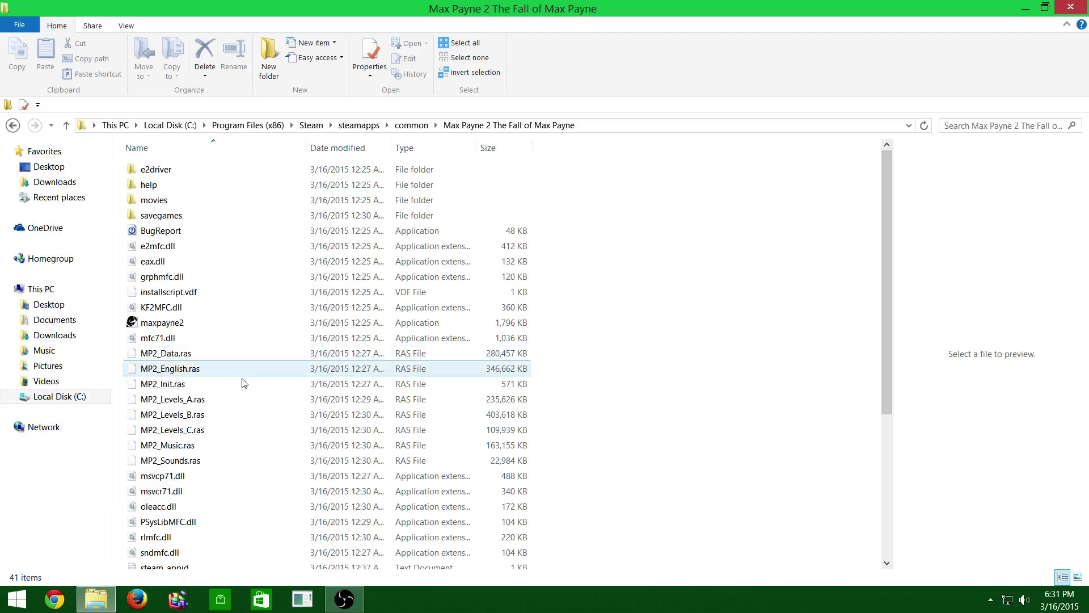
# Confirm maxpayne2 uses Windows 98 / Windows Me compatibility mode and accept with OK.
pyautogui.rightClick(165, 327)
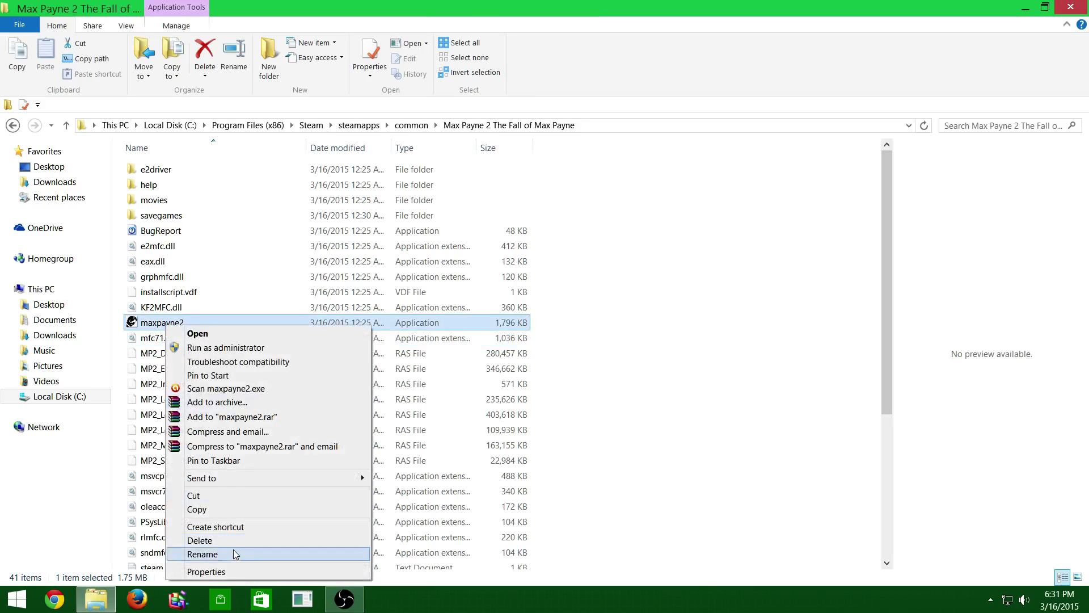
pyautogui.click(210, 570)
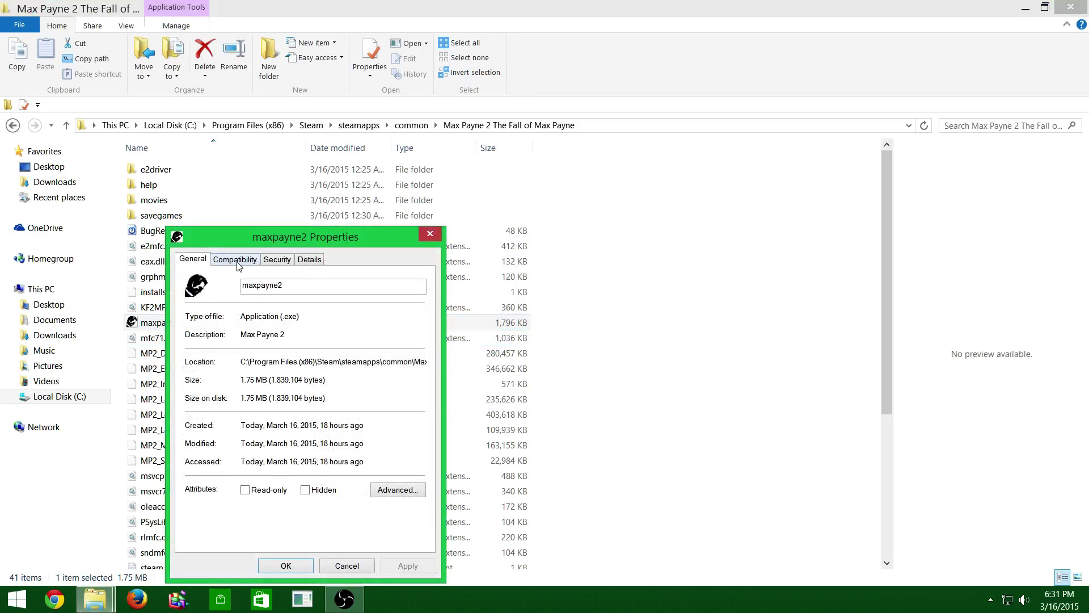
pyautogui.click(236, 261)
pyautogui.moveTo(264, 239); pyautogui.dragTo(326, 147)
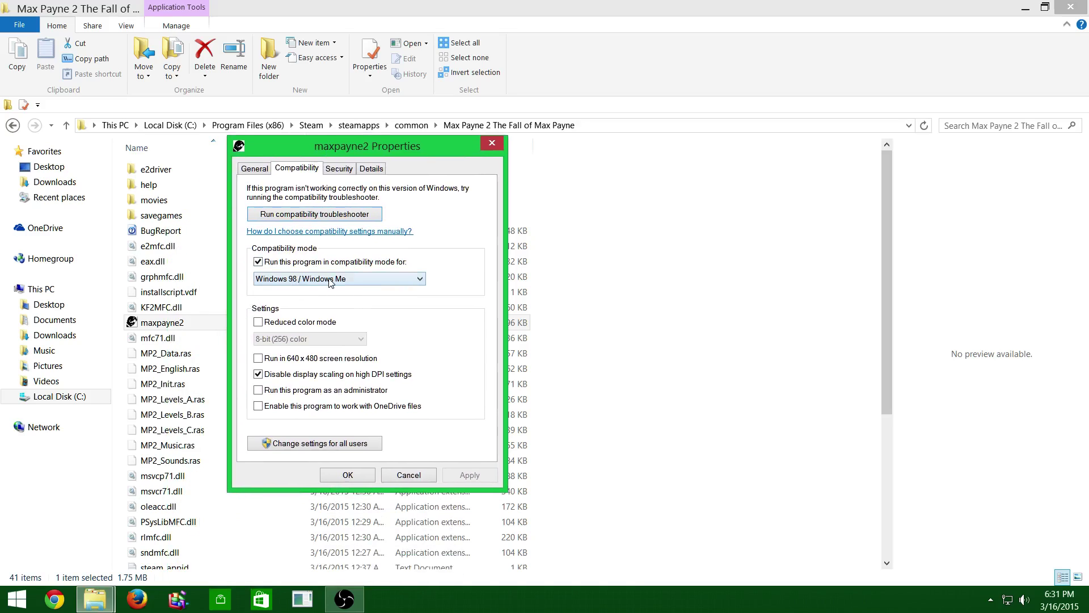
pyautogui.click(492, 144)
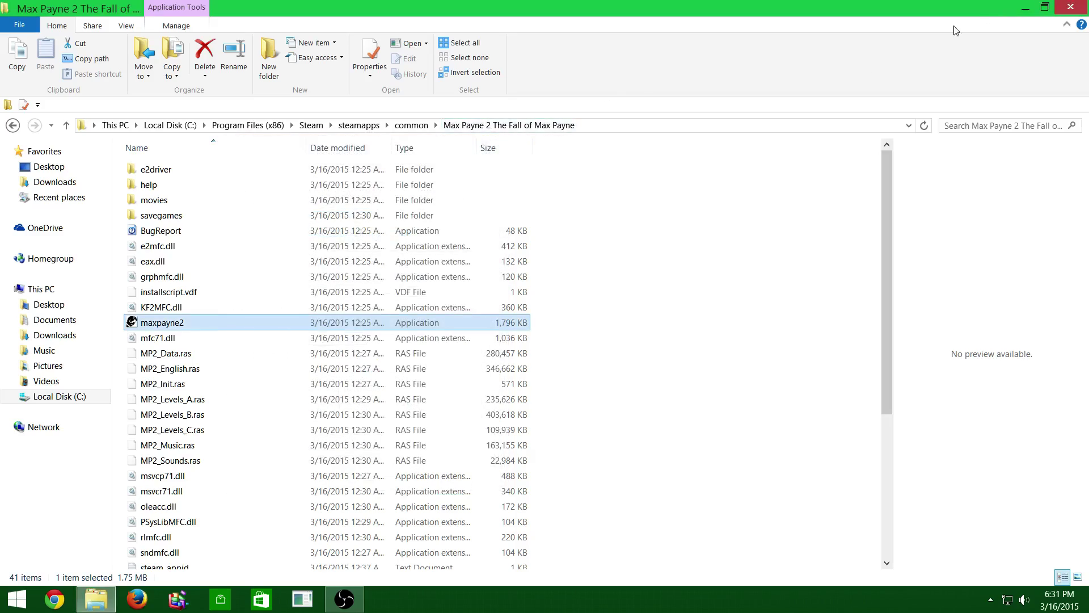
# Close the Explorer window and launch Max Payne from its desktop icon.
pyautogui.click(1071, 7)
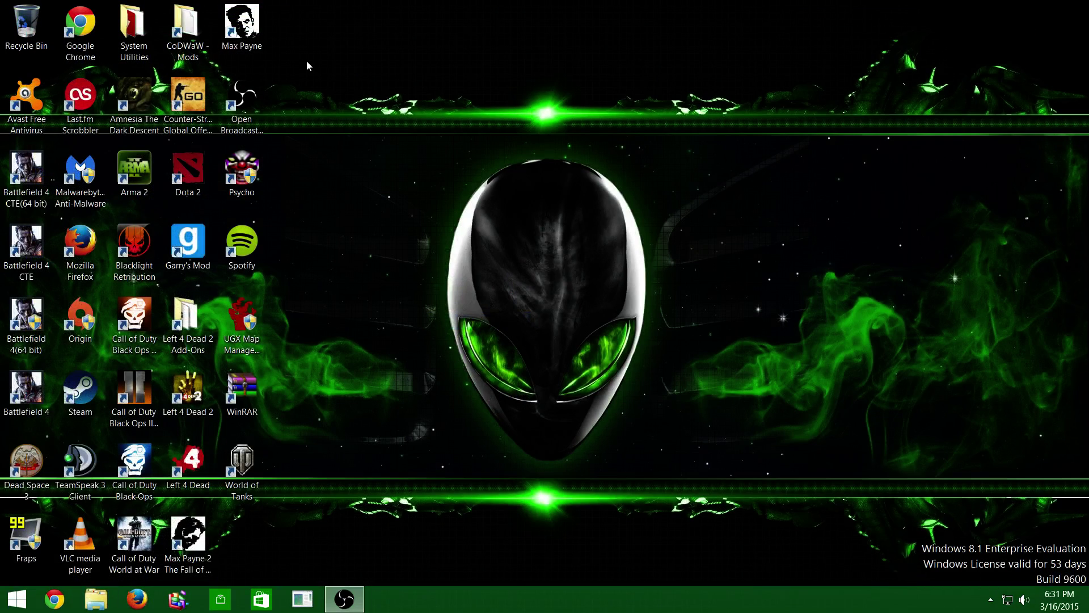
pyautogui.click(256, 41)
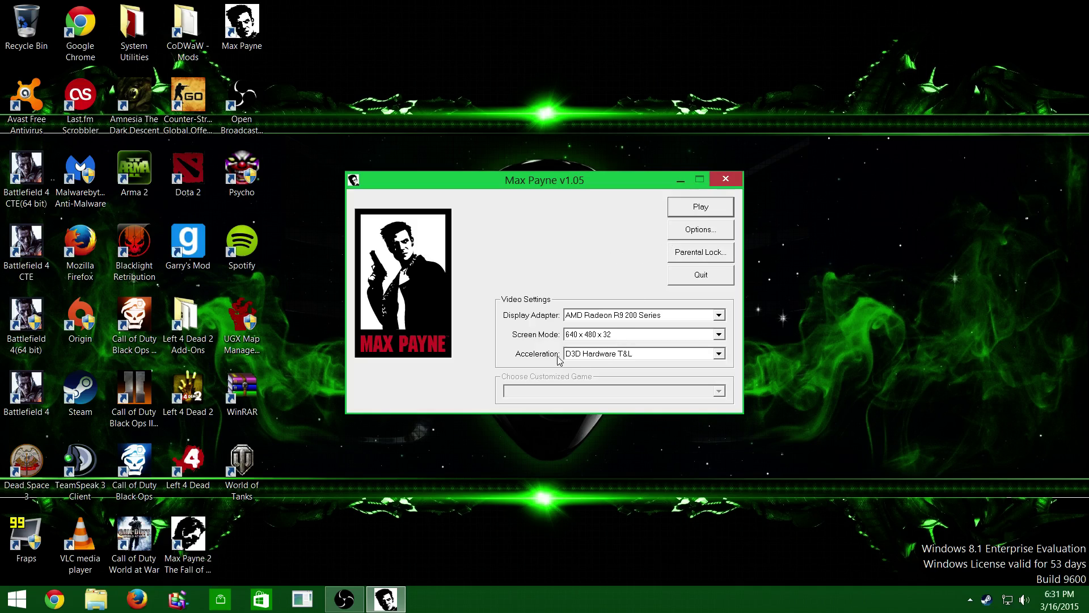
# Keep the 640 x 480 x 32 screen mode and open the launcher's Options window.
pyautogui.click(602, 335)
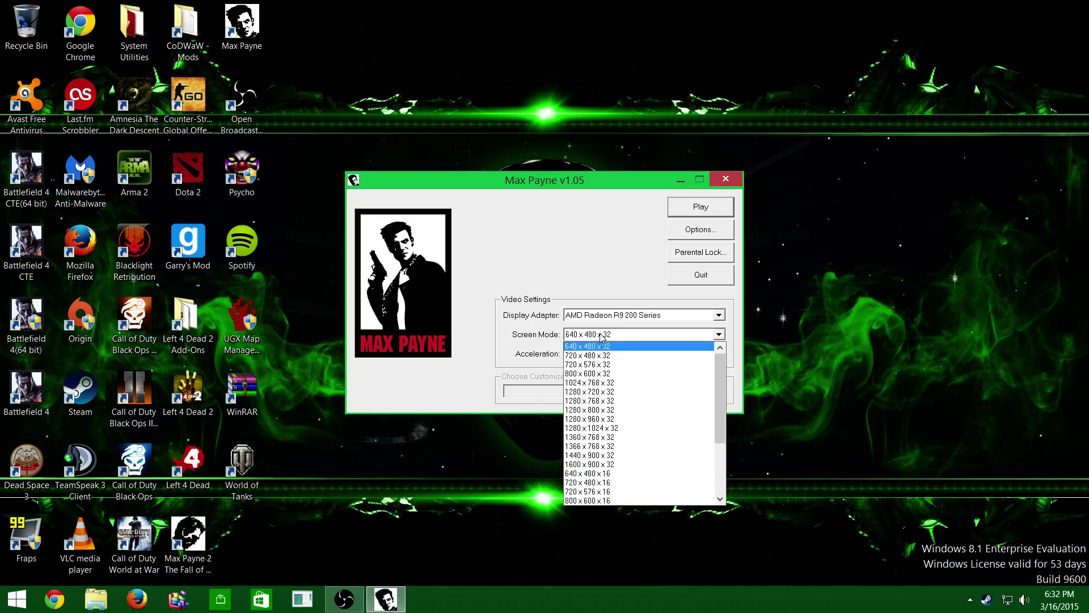
pyautogui.click(602, 337)
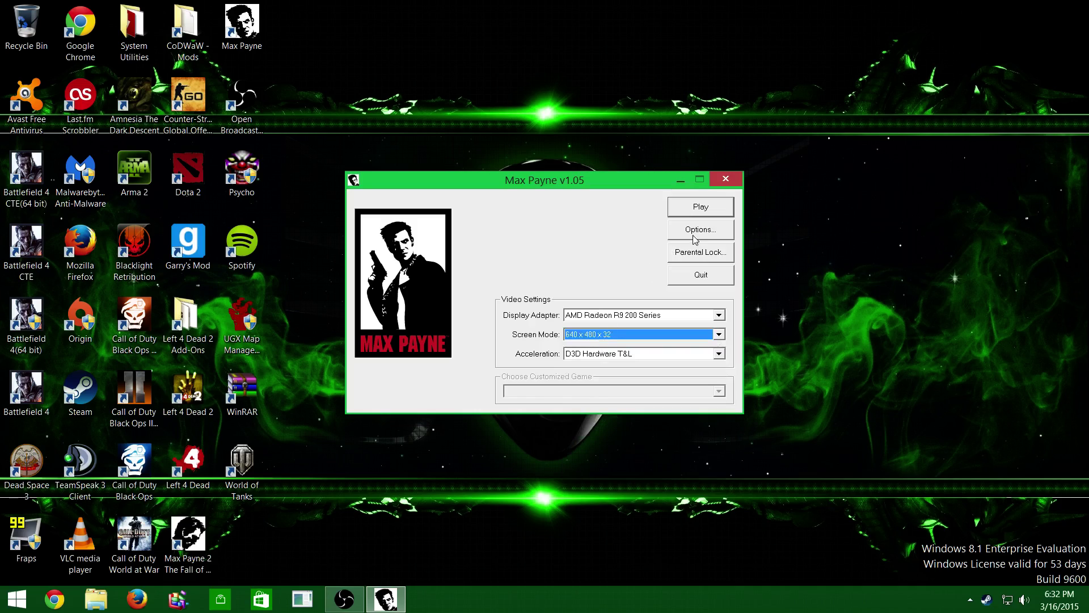
pyautogui.click(696, 237)
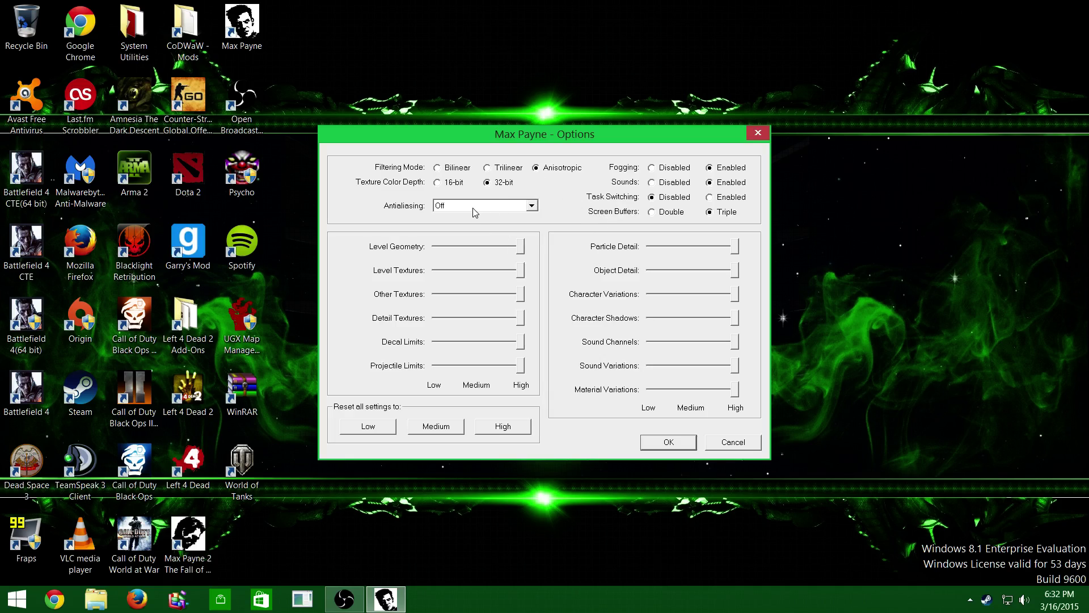
# Accept the graphics options (antialiasing Off, details High) and return to the launcher.
pyautogui.moveTo(448, 212)
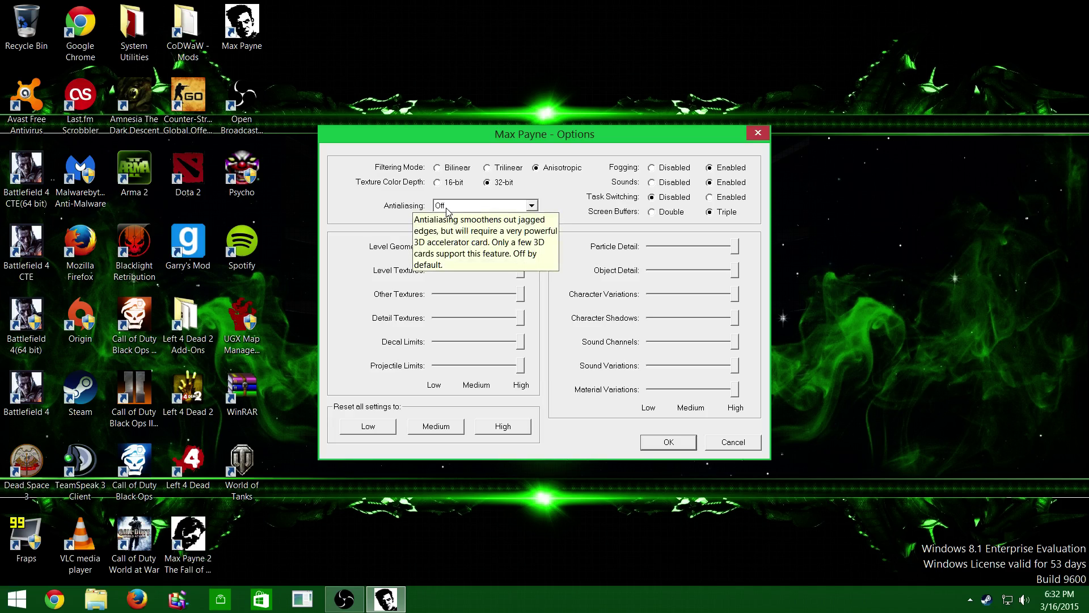
pyautogui.click(669, 443)
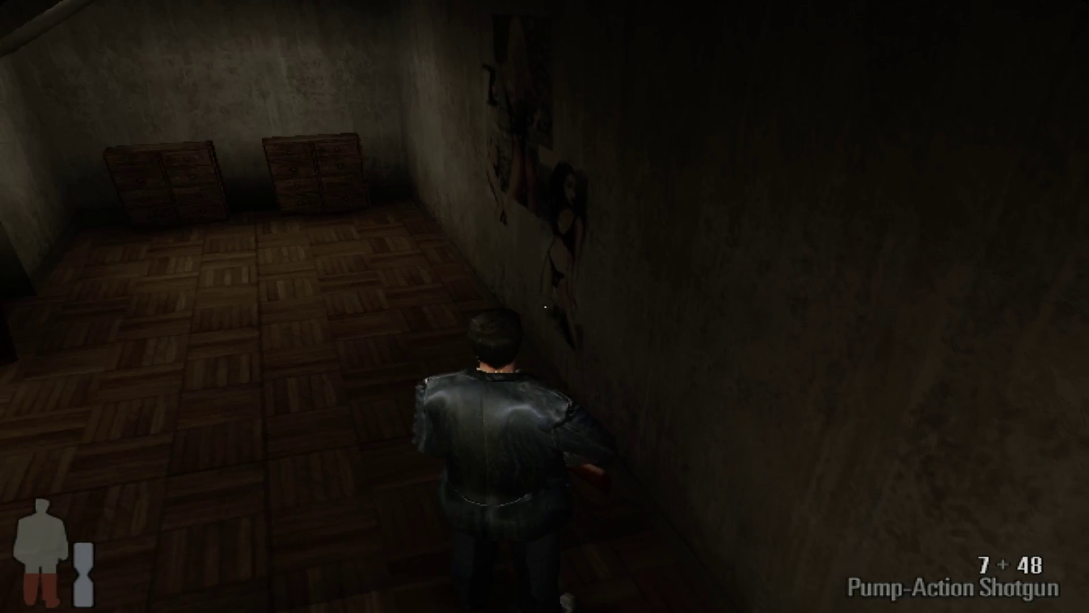
# Run Max through the couch room and corridor, dive near the TV, and reach the red-lit window.
pyautogui.press('w')
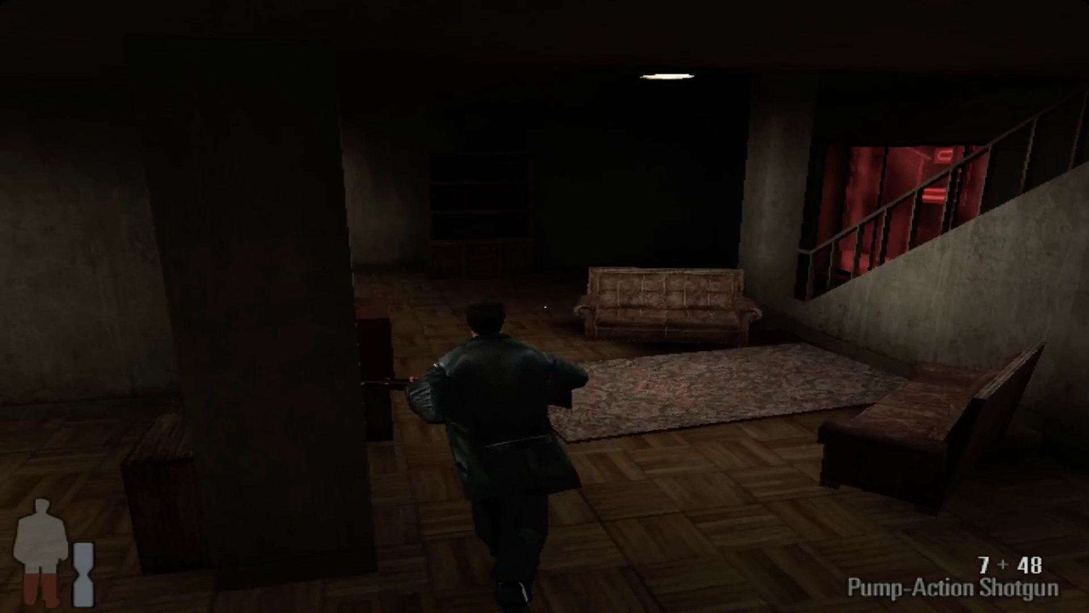
pyautogui.press('w')
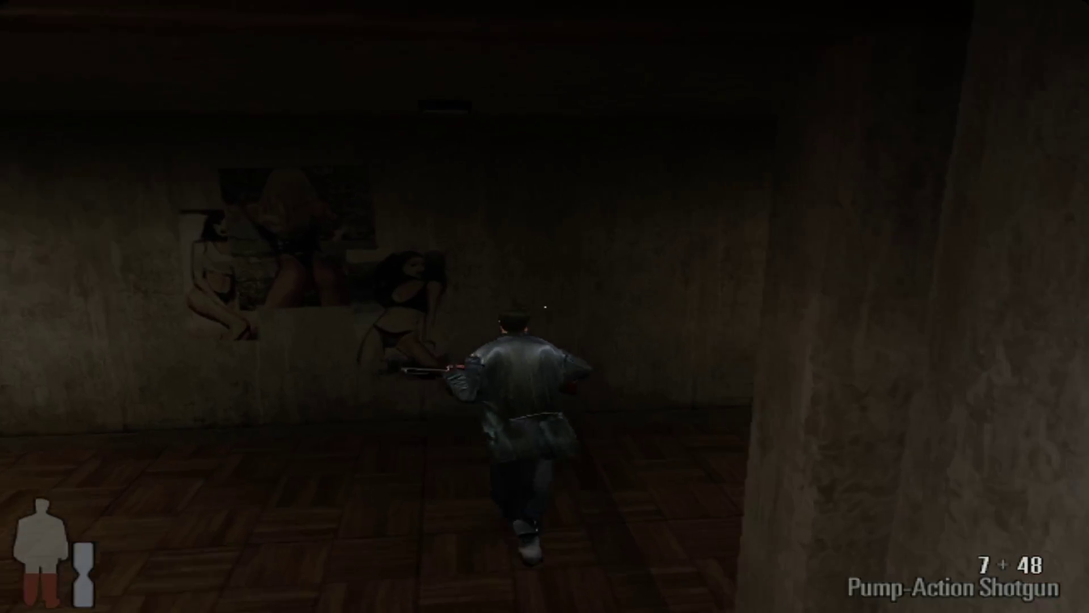
pyautogui.press('w')
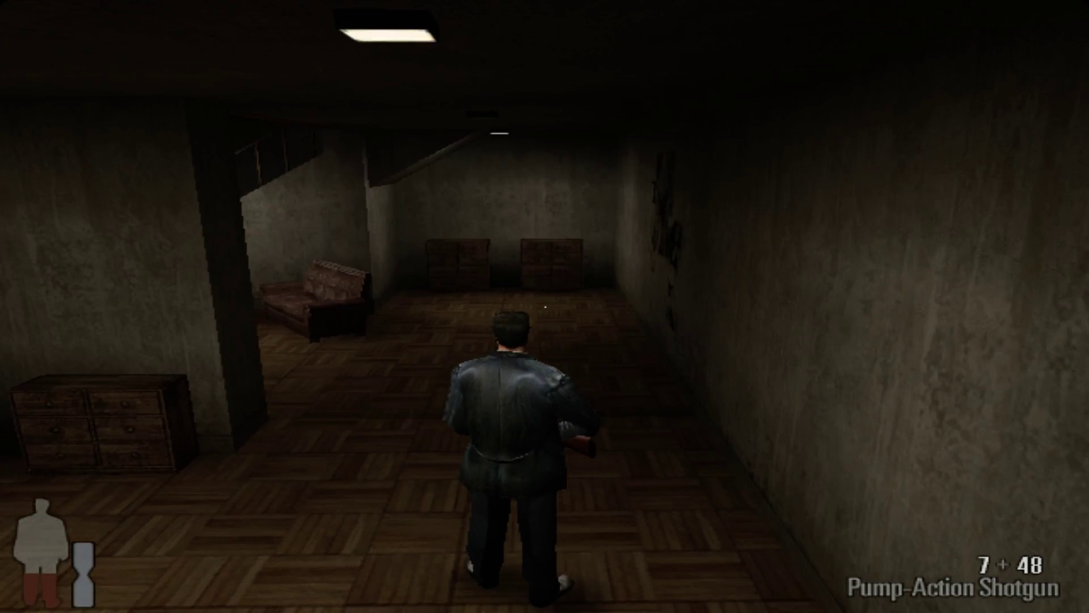
pyautogui.press('w')
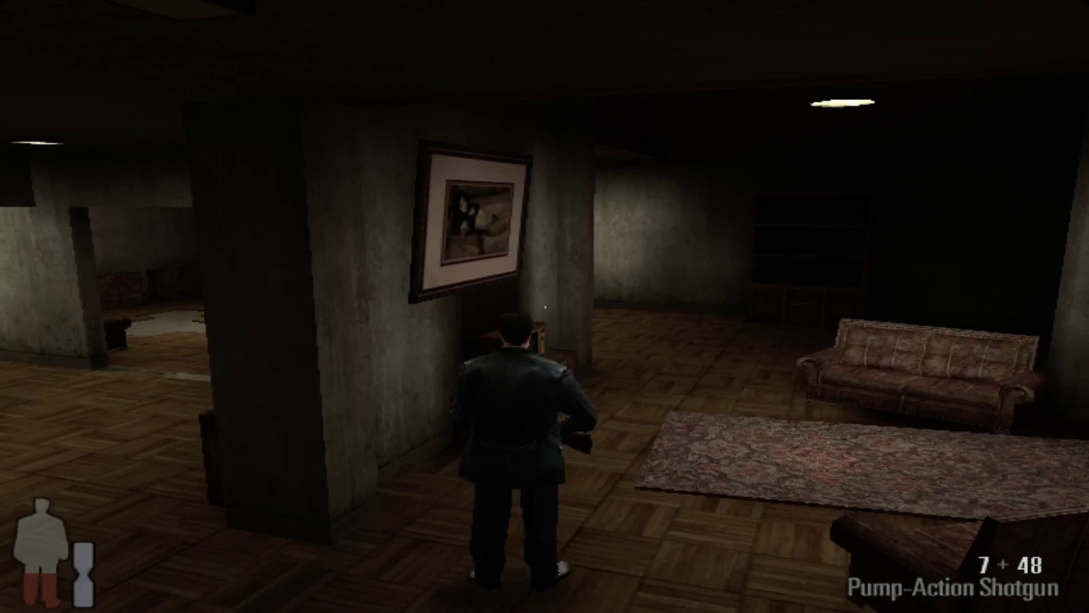
pyautogui.press('s')
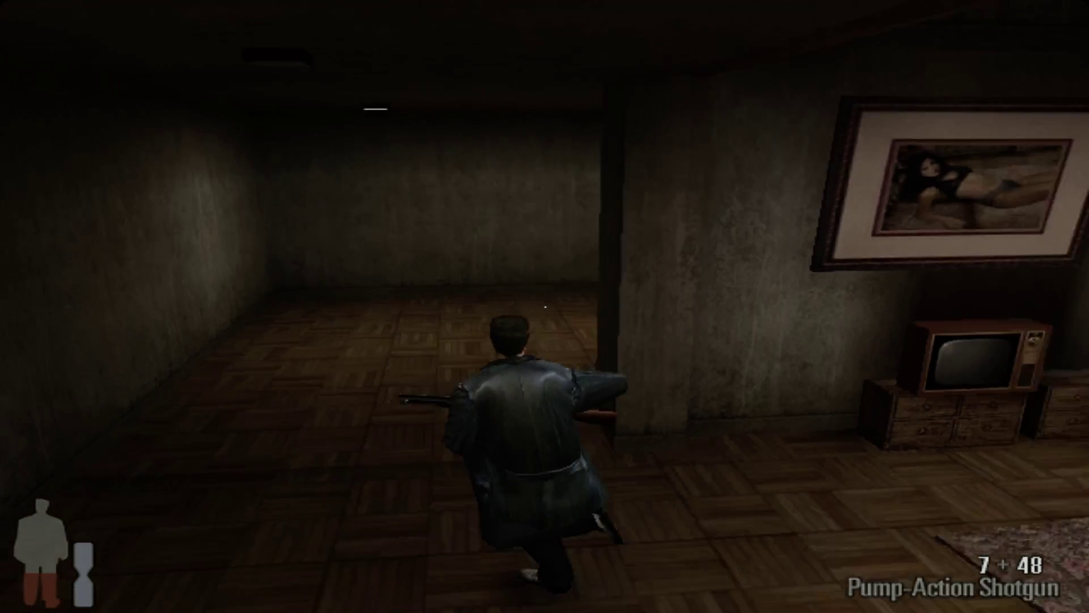
pyautogui.press('w')
pyautogui.rightClick(545, 307)
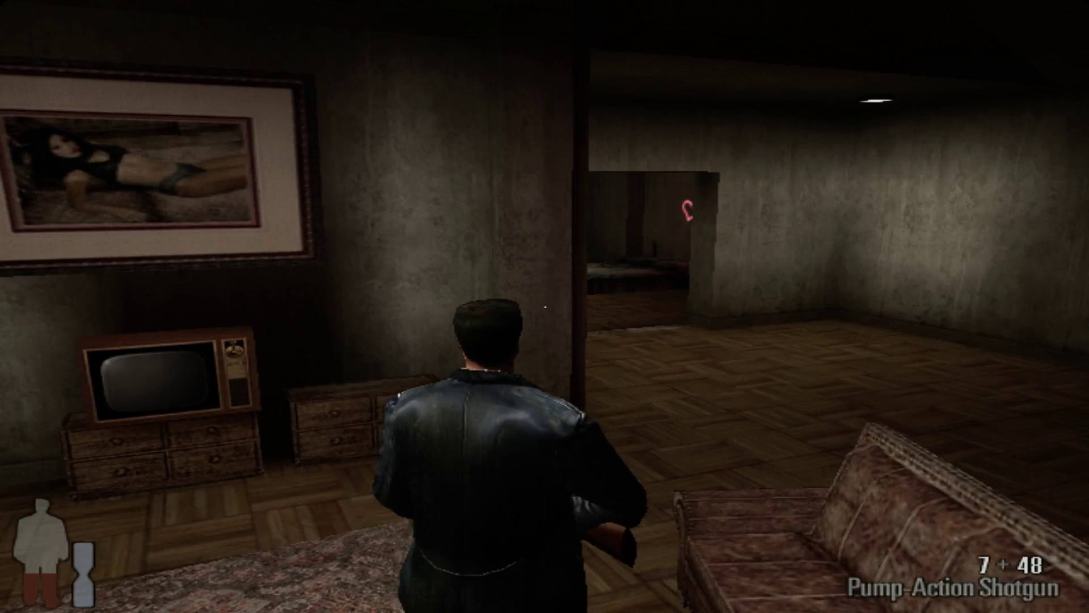
pyautogui.press('w')
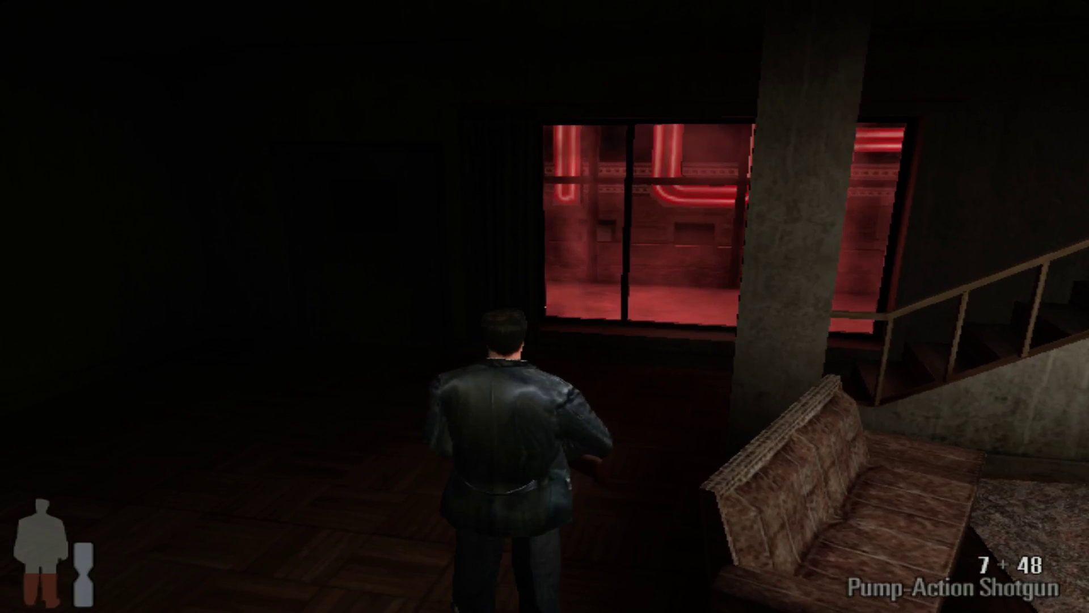